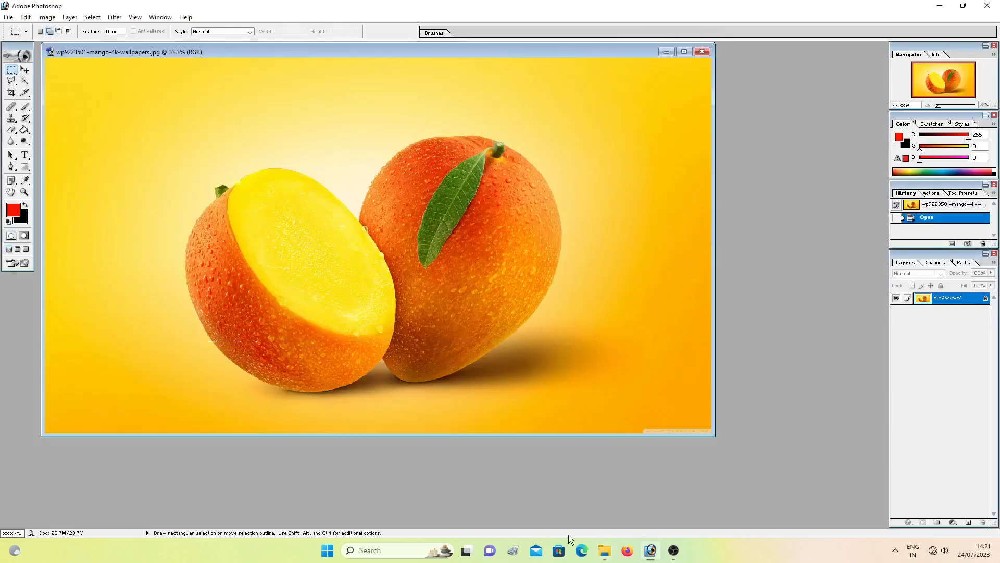
{"action": "left_click", "coordinate": [606, 556]}
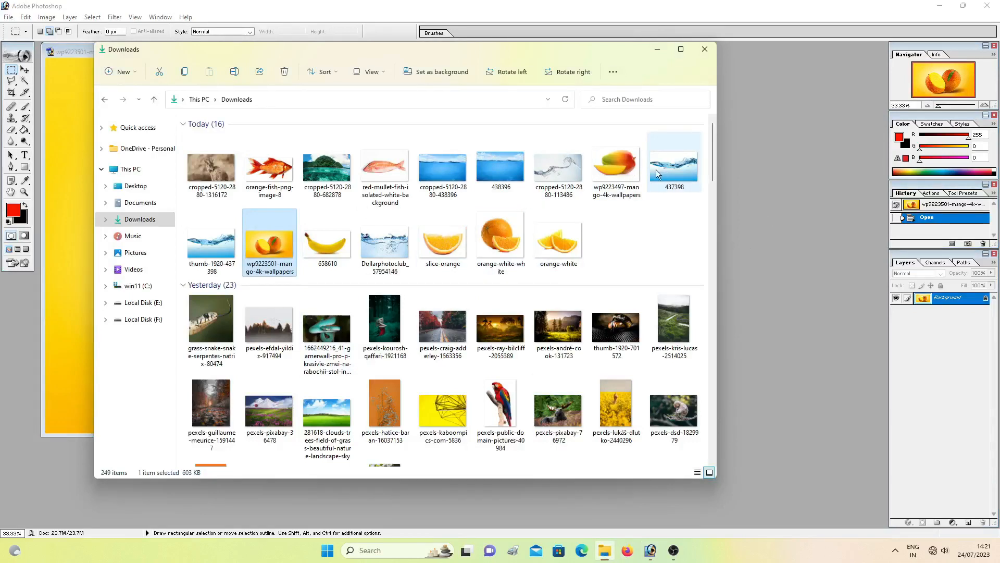
{"action": "left_click", "coordinate": [199, 241]}
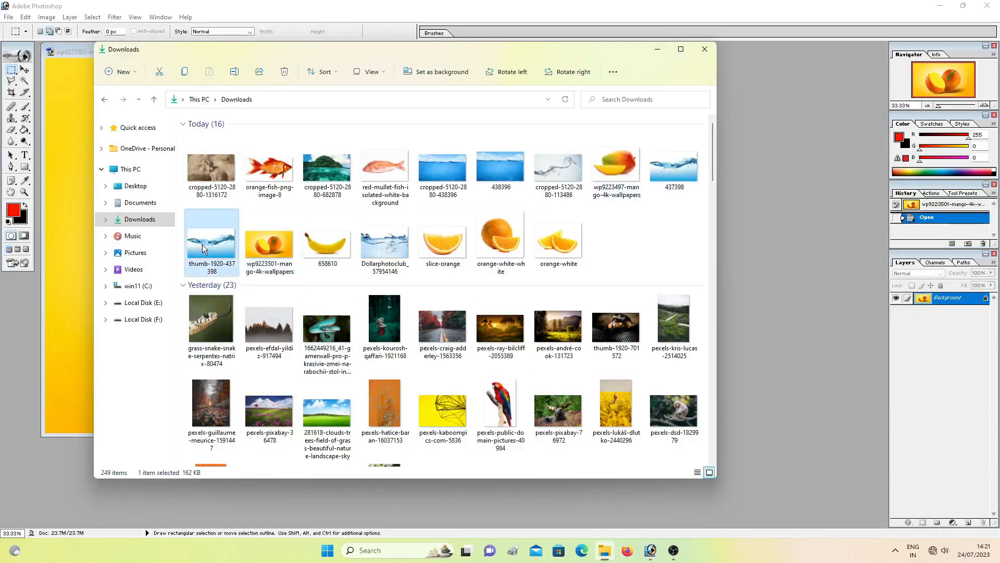
{"action": "left_click_drag", "start_coordinate": [207, 244], "coordinate": [796, 212]}
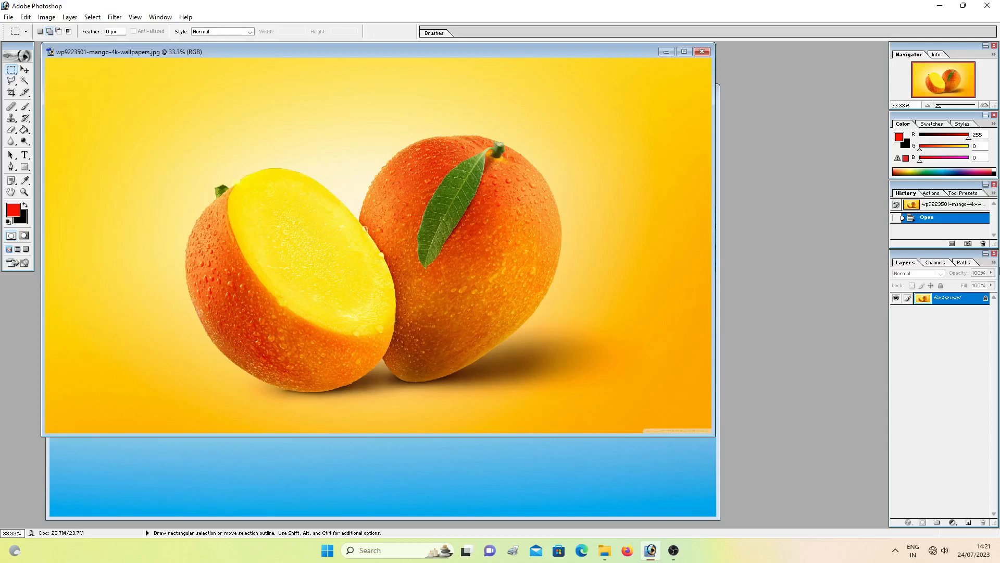
Duplicate the mango image's Background layer, keeping the default name Background copy.
{"action": "right_click", "coordinate": [953, 302]}
{"action": "left_click", "coordinate": [933, 335]}
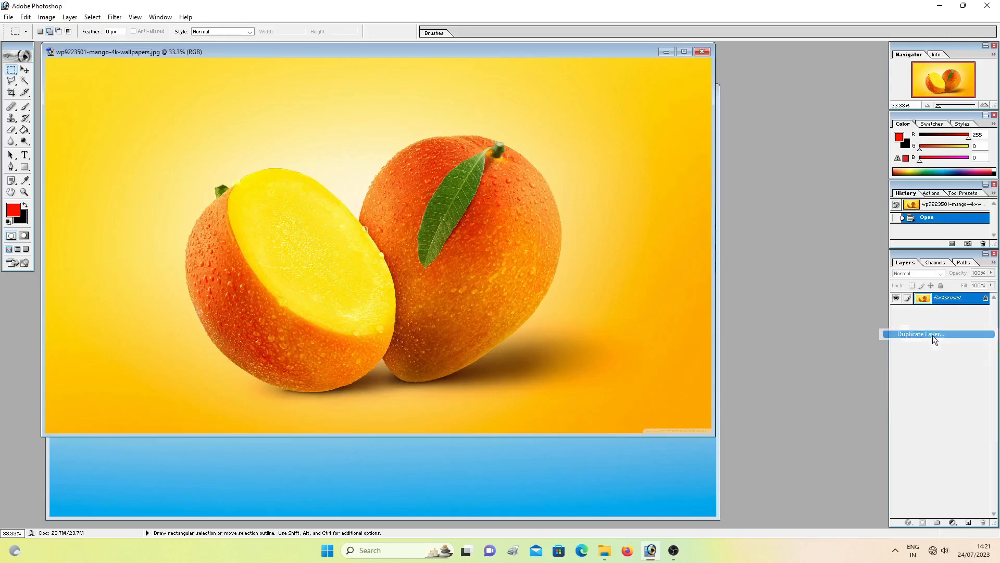
{"action": "left_click", "coordinate": [585, 251]}
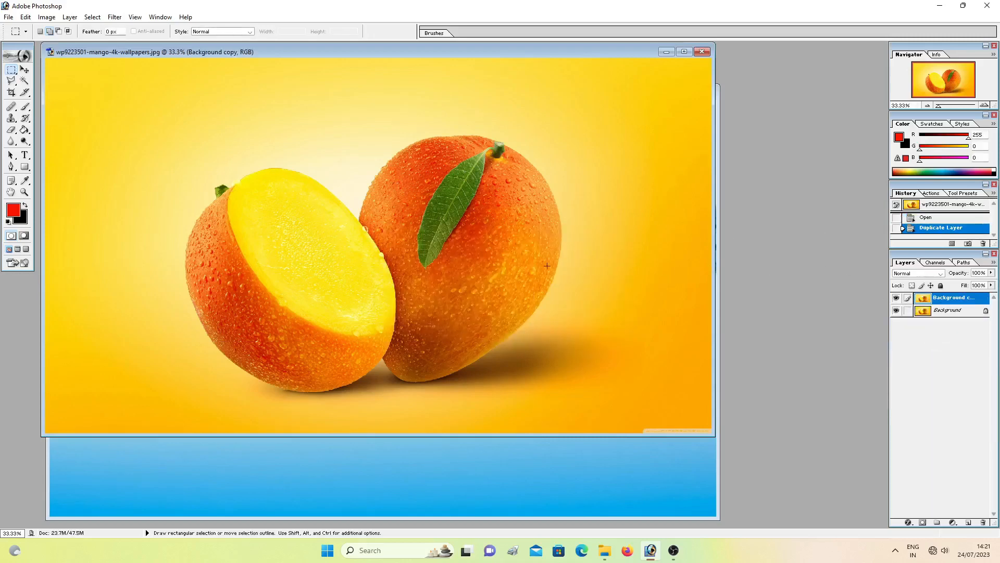
Copy the water image into the mango document as a new layer placed over the mangoes.
{"action": "key", "text": "ctrl"}
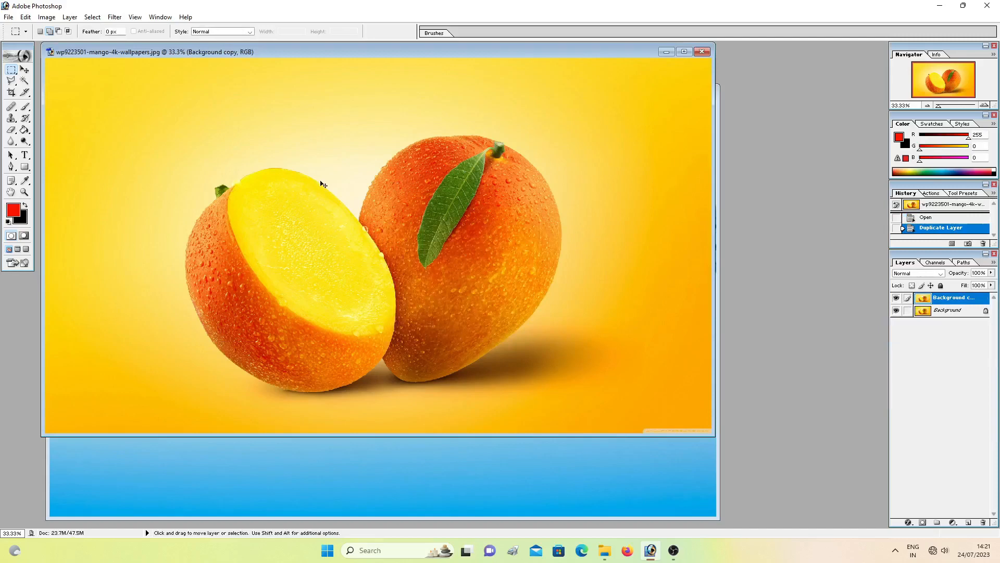
{"action": "key", "text": "ctrl+plus"}
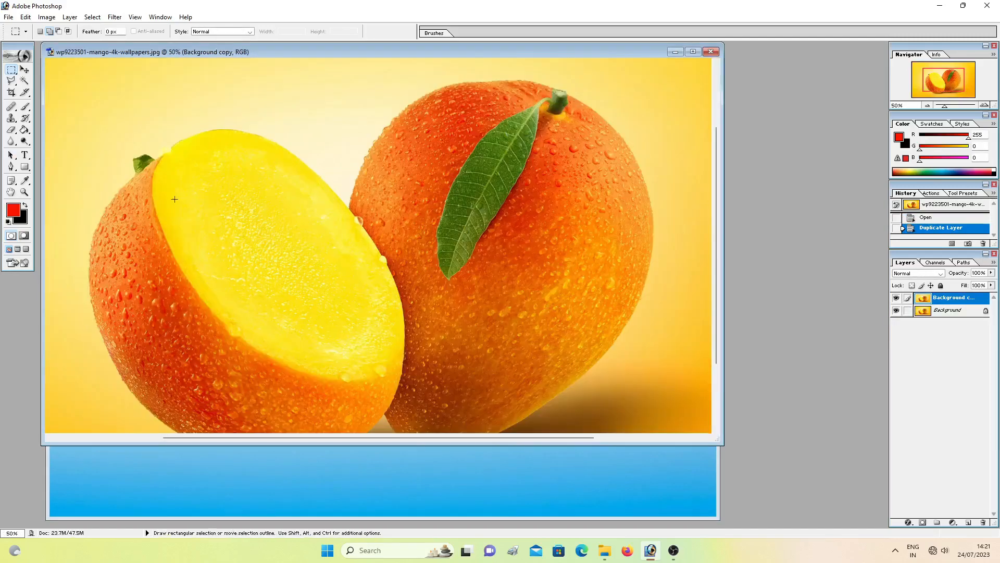
{"action": "left_click", "coordinate": [386, 475], "text": "ctrl"}
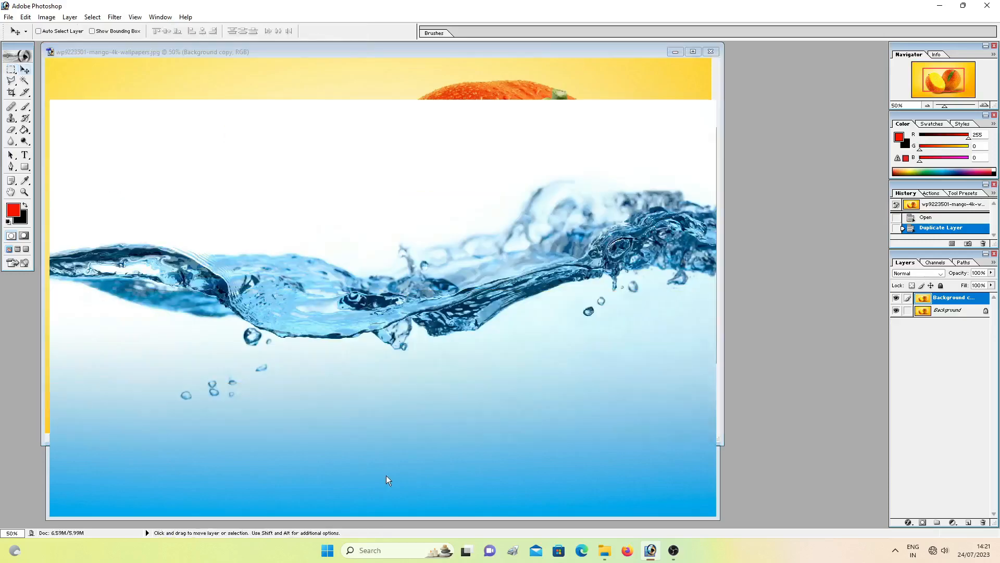
{"action": "left_click_drag", "start_coordinate": [386, 92], "coordinate": [290, 355]}
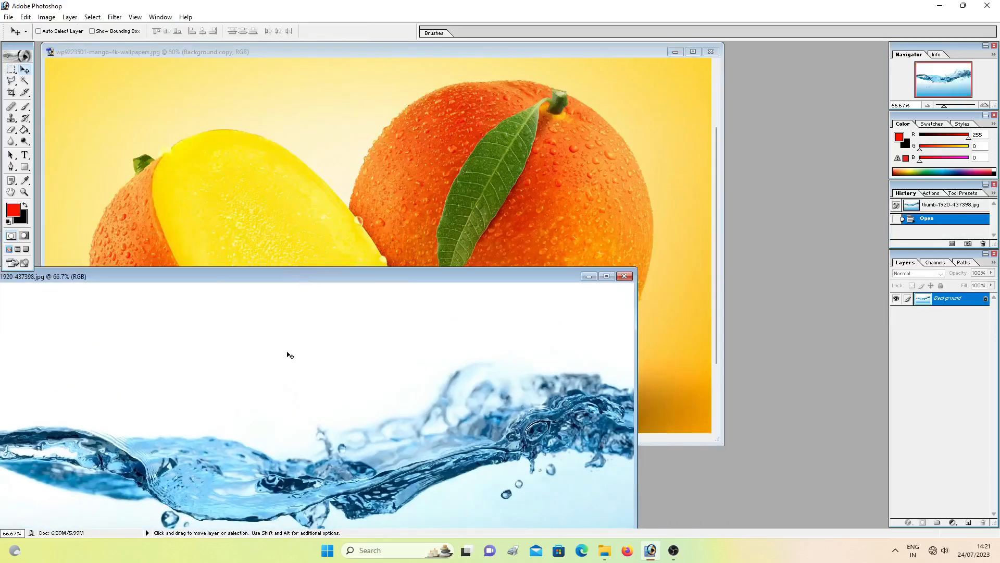
{"action": "left_click_drag", "start_coordinate": [327, 289], "coordinate": [333, 177]}
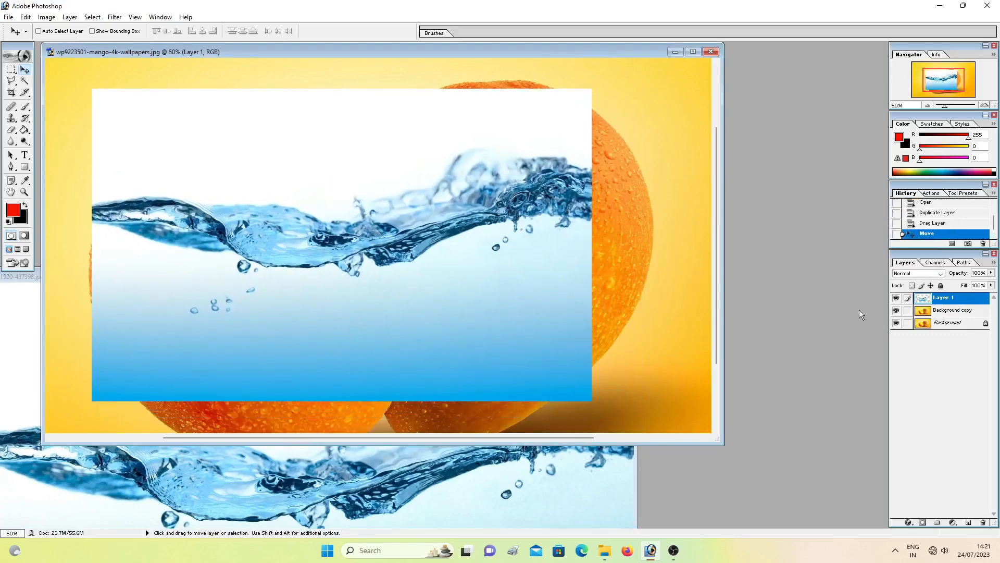
Reorder the water layer beneath Background copy, make Background copy the active layer and maximize the document window.
{"action": "left_click_drag", "start_coordinate": [939, 316], "coordinate": [935, 301]}
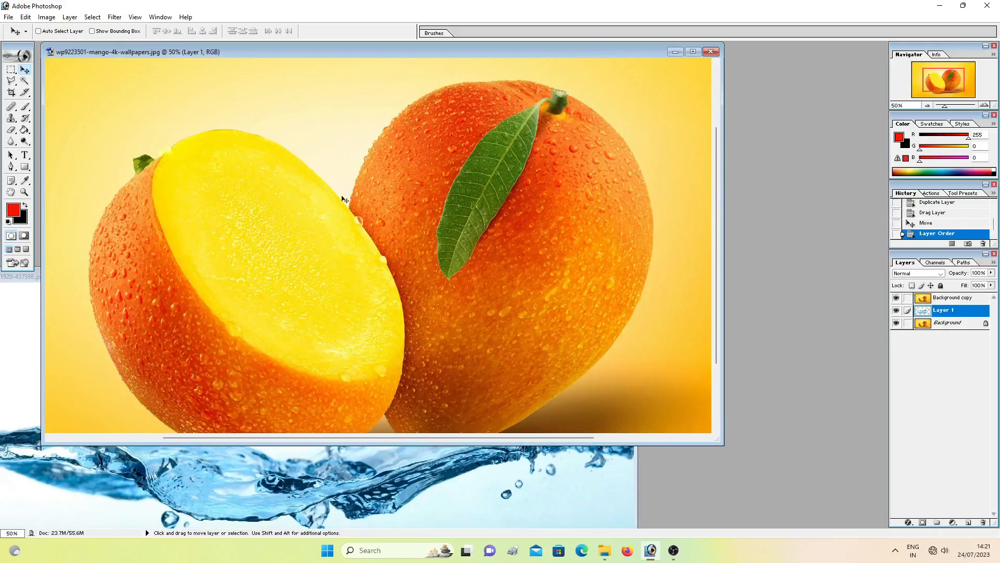
{"action": "left_click", "coordinate": [944, 299]}
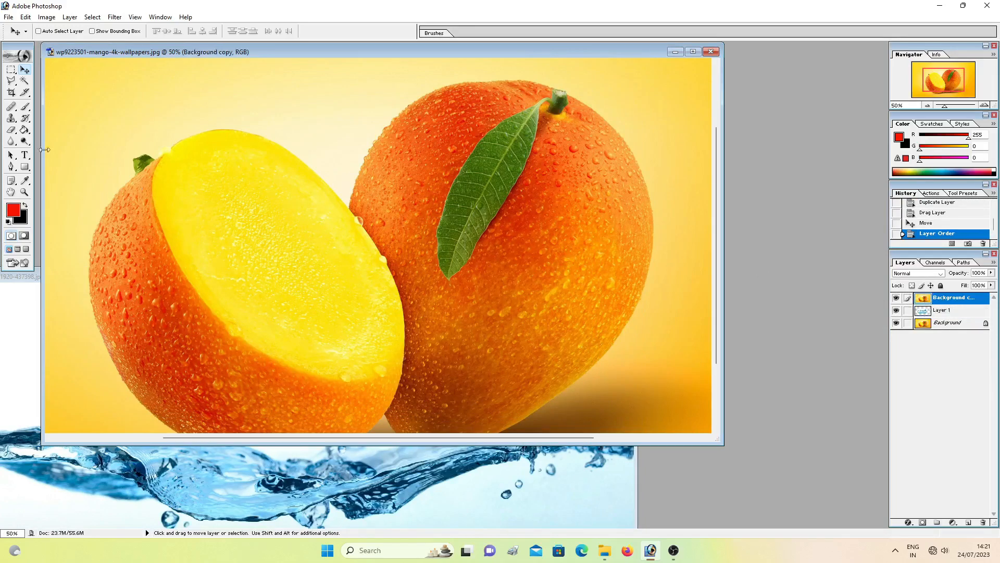
{"action": "left_click", "coordinate": [694, 52]}
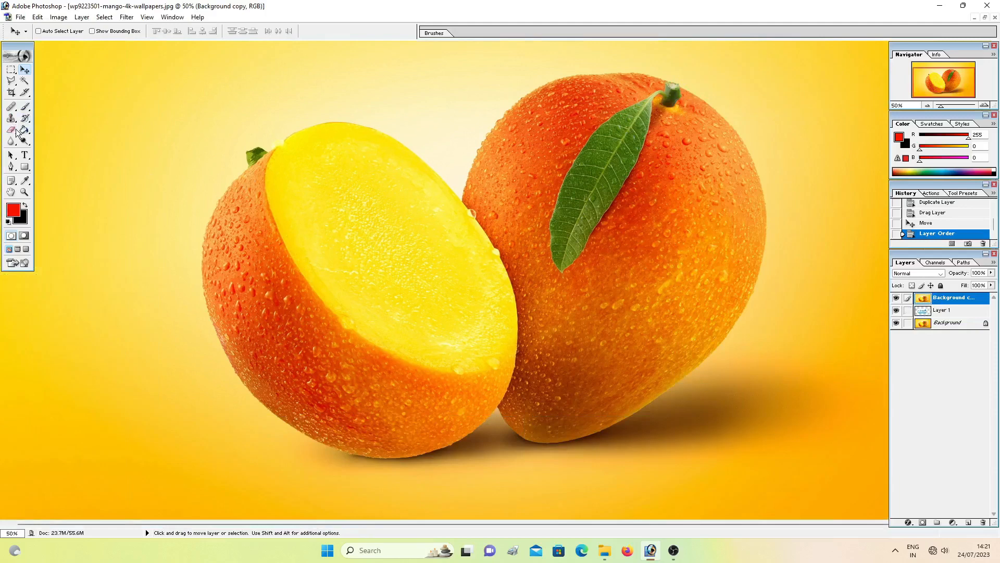
Erase the yellow flesh of the cut mango on the Background copy layer with the Magic Eraser.
{"action": "left_click_drag", "start_coordinate": [17, 133], "coordinate": [63, 152]}
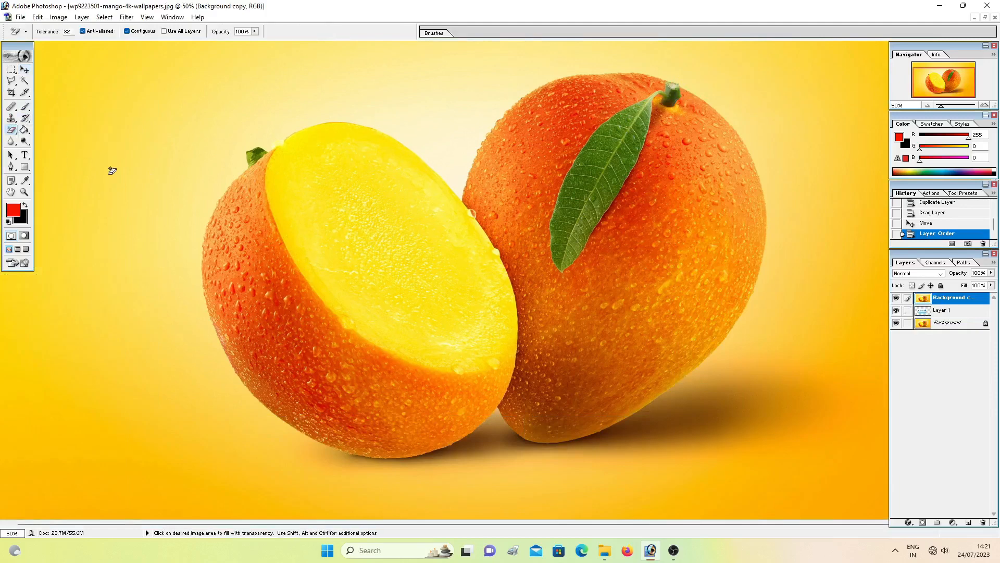
{"action": "left_click", "coordinate": [351, 173]}
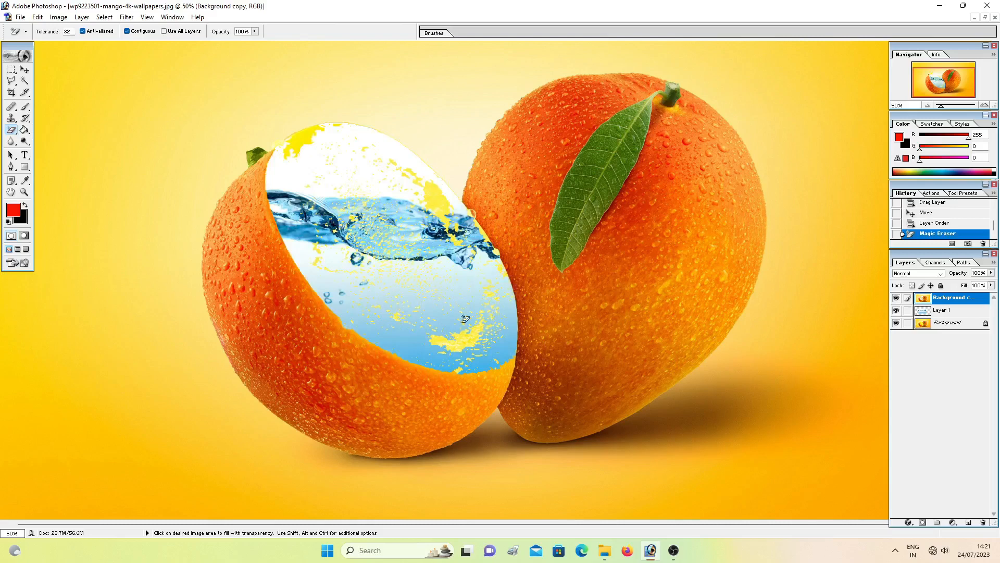
{"action": "left_click_drag", "start_coordinate": [9, 128], "coordinate": [60, 133]}
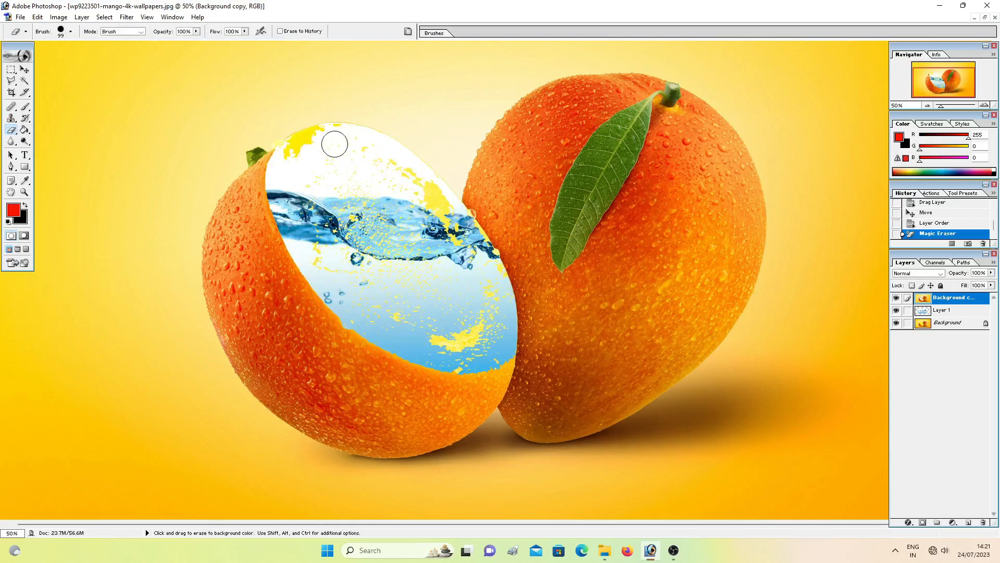
{"action": "left_click_drag", "start_coordinate": [328, 137], "coordinate": [314, 140]}
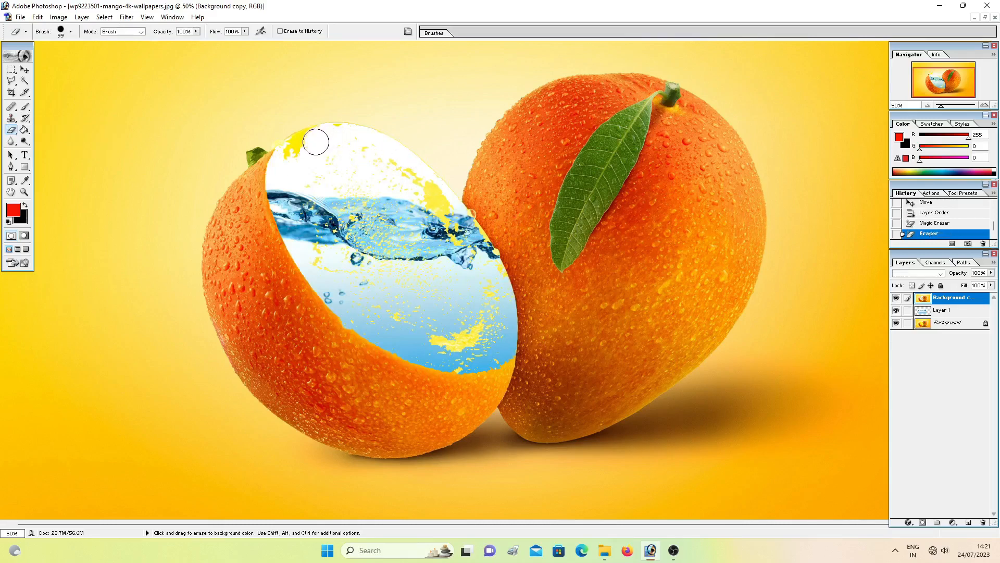
{"action": "left_click_drag", "start_coordinate": [13, 133], "coordinate": [57, 149]}
{"action": "left_click", "coordinate": [300, 149]}
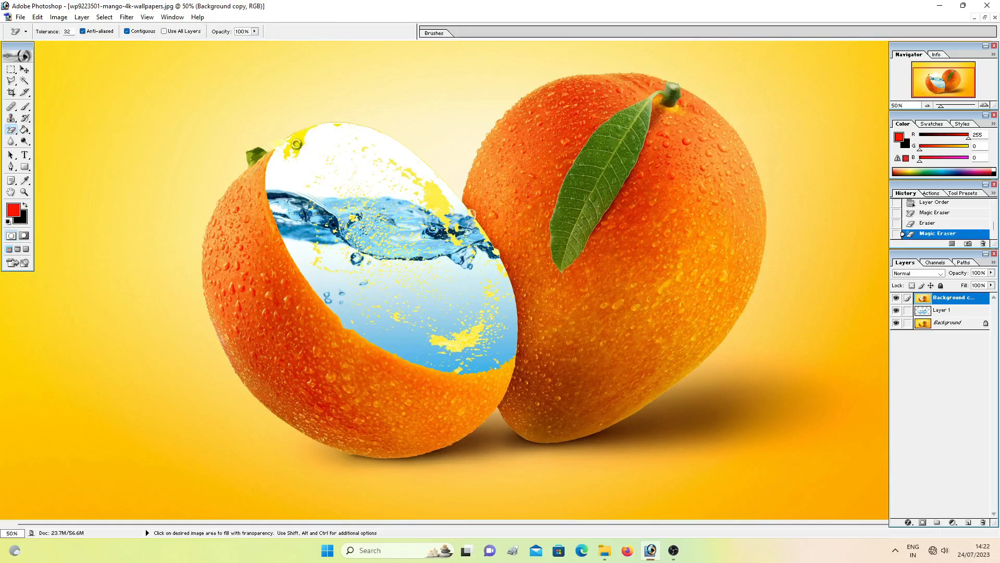
{"action": "left_click", "coordinate": [451, 195]}
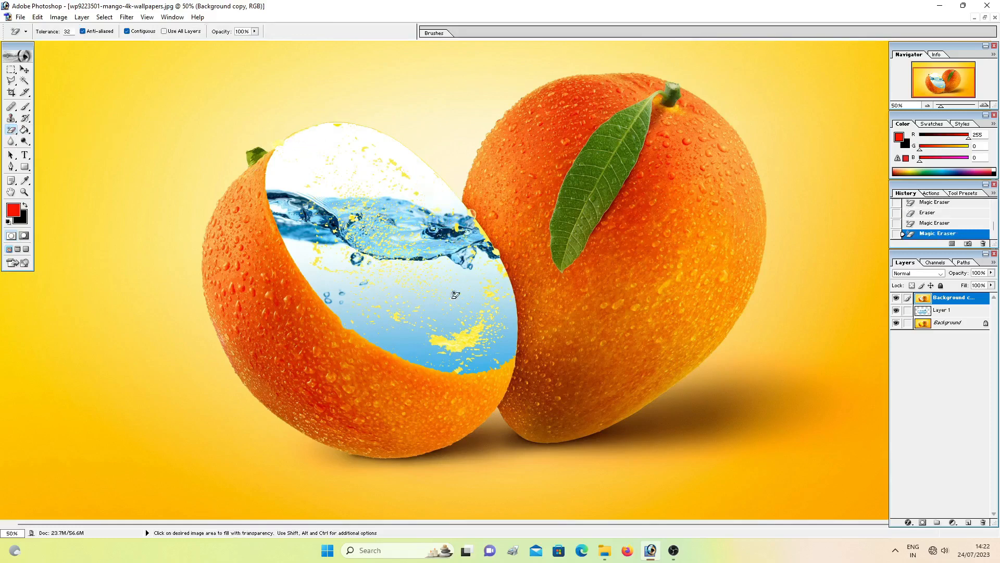
{"action": "left_click", "coordinate": [465, 342]}
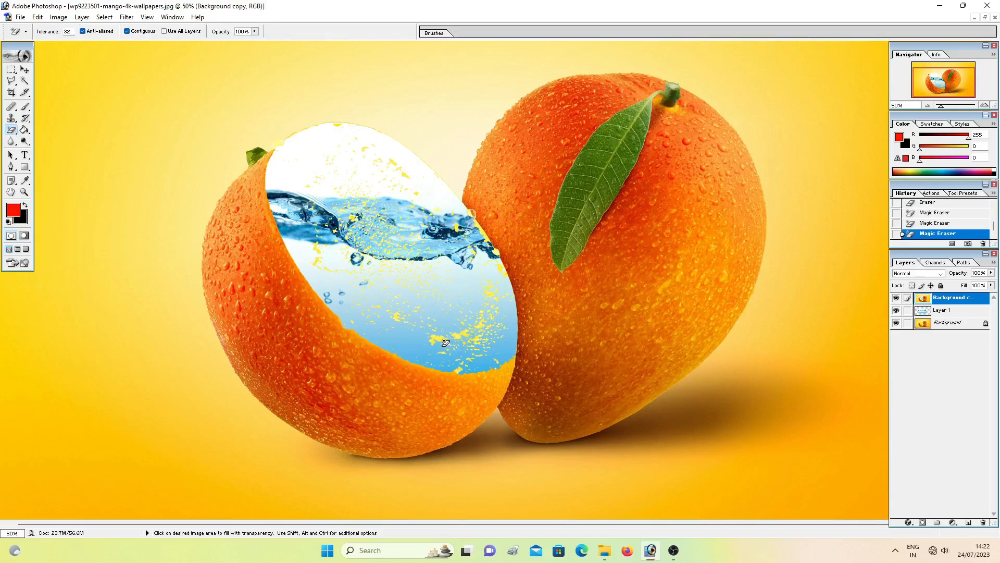
{"action": "left_click", "coordinate": [461, 370]}
Clean up the leftover yellow specks inside the cut mango with the Eraser tool.
{"action": "right_click", "coordinate": [14, 132]}
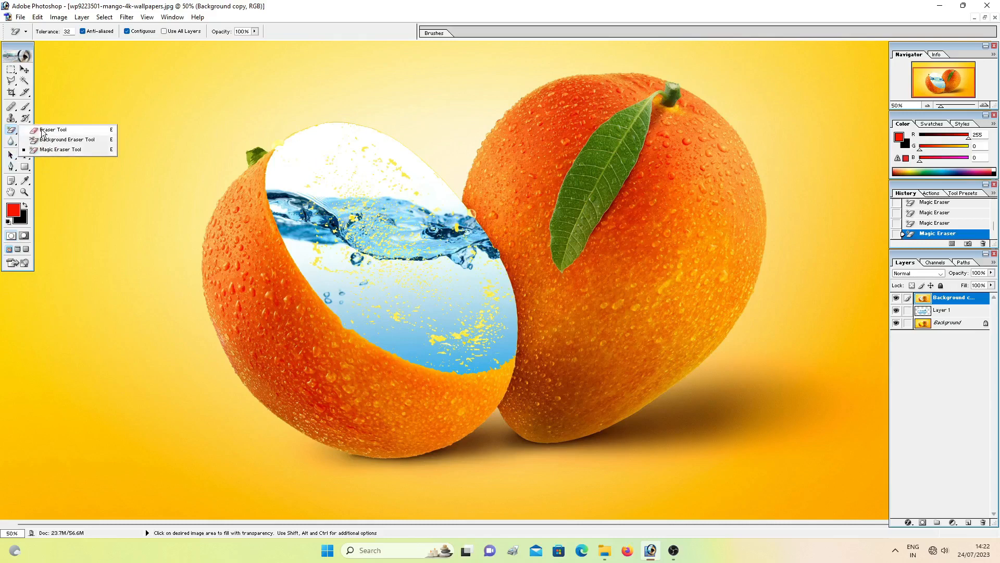
{"action": "left_click", "coordinate": [43, 131]}
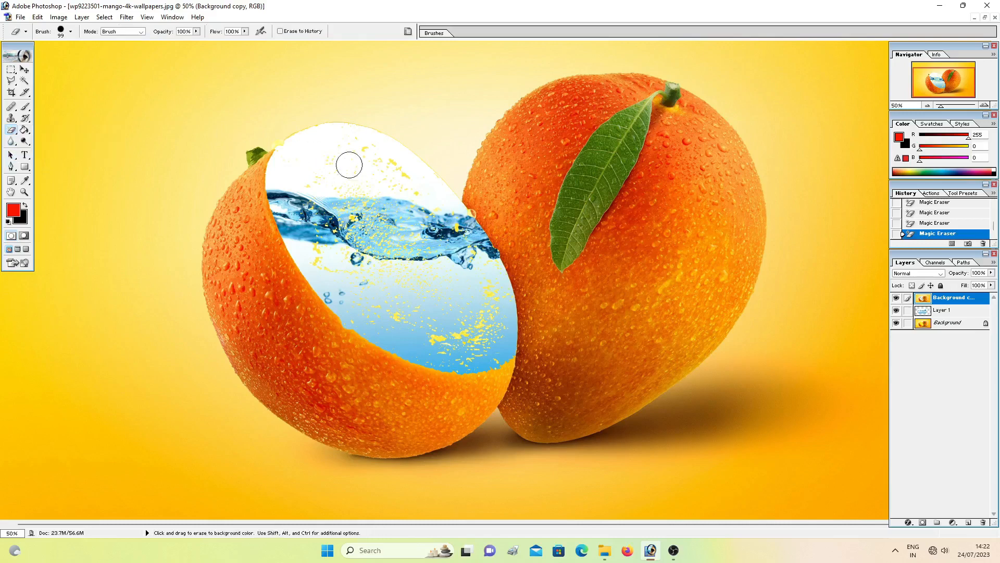
{"action": "left_click", "coordinate": [303, 154]}
{"action": "mouse_move", "coordinate": [290, 163]}
{"action": "left_mouse_down"}
{"action": "mouse_move", "coordinate": [306, 209]}
{"action": "mouse_move", "coordinate": [312, 185]}
{"action": "mouse_move", "coordinate": [310, 234]}
{"action": "left_mouse_up"}
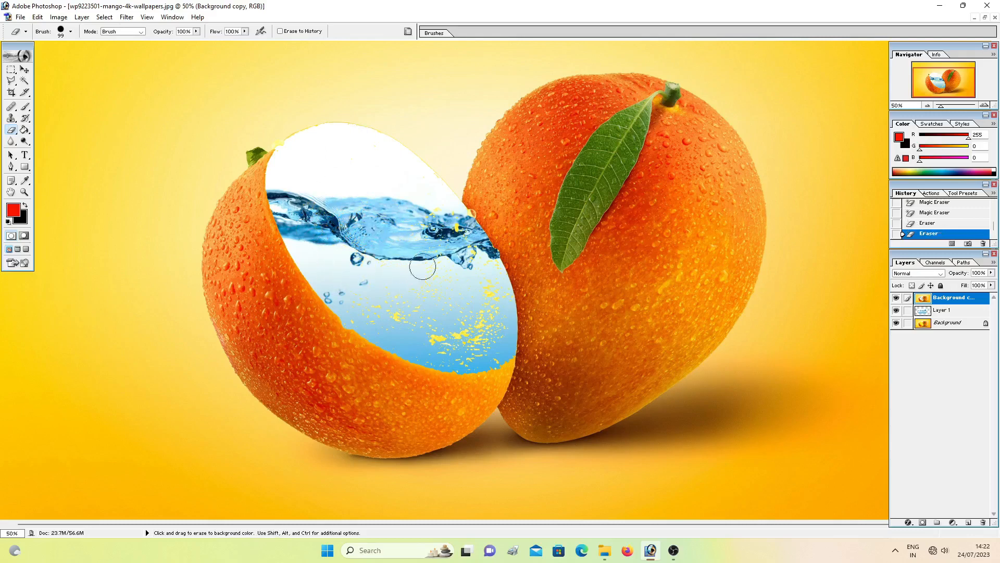
{"action": "left_click", "coordinate": [430, 207]}
{"action": "left_click", "coordinate": [405, 176]}
{"action": "mouse_move", "coordinate": [450, 215]}
{"action": "left_mouse_down"}
{"action": "mouse_move", "coordinate": [465, 250]}
{"action": "mouse_move", "coordinate": [464, 242]}
{"action": "mouse_move", "coordinate": [491, 269]}
{"action": "mouse_move", "coordinate": [495, 354]}
{"action": "mouse_move", "coordinate": [447, 358]}
{"action": "mouse_move", "coordinate": [443, 349]}
{"action": "mouse_move", "coordinate": [466, 350]}
{"action": "mouse_move", "coordinate": [481, 313]}
{"action": "mouse_move", "coordinate": [478, 336]}
{"action": "mouse_move", "coordinate": [467, 283]}
{"action": "mouse_move", "coordinate": [443, 281]}
{"action": "mouse_move", "coordinate": [420, 255]}
{"action": "mouse_move", "coordinate": [442, 313]}
{"action": "mouse_move", "coordinate": [461, 316]}
{"action": "mouse_move", "coordinate": [454, 334]}
{"action": "mouse_move", "coordinate": [417, 333]}
{"action": "mouse_move", "coordinate": [443, 353]}
{"action": "mouse_move", "coordinate": [356, 319]}
{"action": "mouse_move", "coordinate": [348, 302]}
{"action": "mouse_move", "coordinate": [380, 288]}
{"action": "mouse_move", "coordinate": [400, 294]}
{"action": "mouse_move", "coordinate": [354, 289]}
{"action": "mouse_move", "coordinate": [442, 286]}
{"action": "mouse_move", "coordinate": [366, 249]}
{"action": "mouse_move", "coordinate": [417, 205]}
{"action": "left_mouse_up"}
Free-transform Layer 1, scaling the water image to about 73.3% width and 95.7% height.
{"action": "key", "text": "ctrl+minus"}
{"action": "key", "text": "ctrl+minus"}
{"action": "key", "text": "ctrl+minus"}
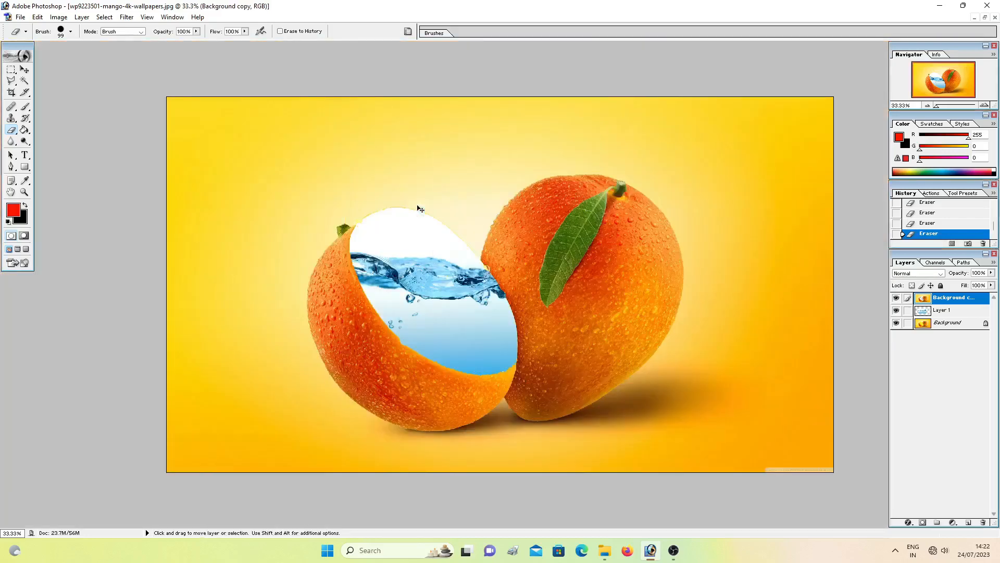
{"action": "key", "text": "ctrl+plus"}
{"action": "key", "text": "ctrl+plus"}
{"action": "key", "text": "ctrl+minus"}
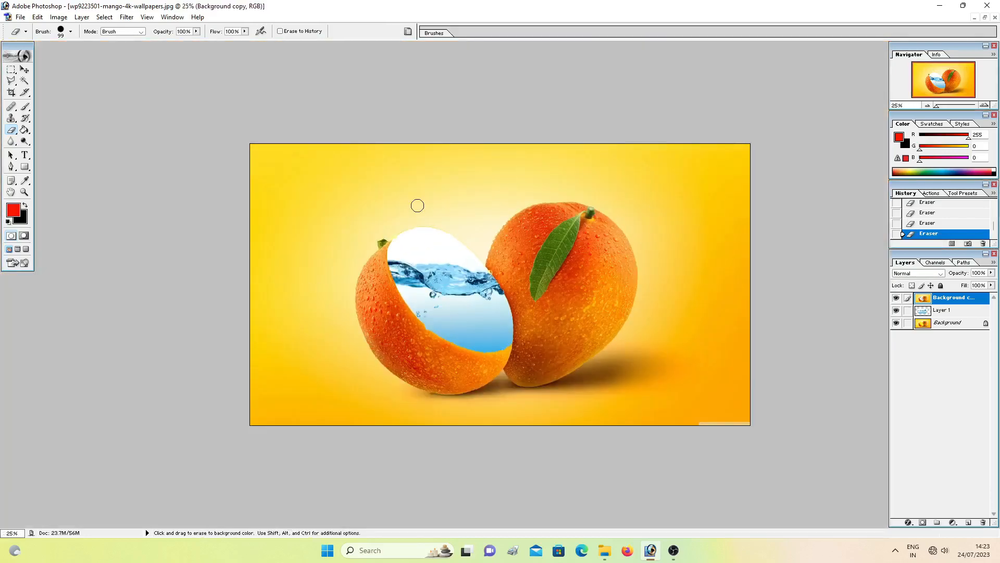
{"action": "key", "text": "m"}
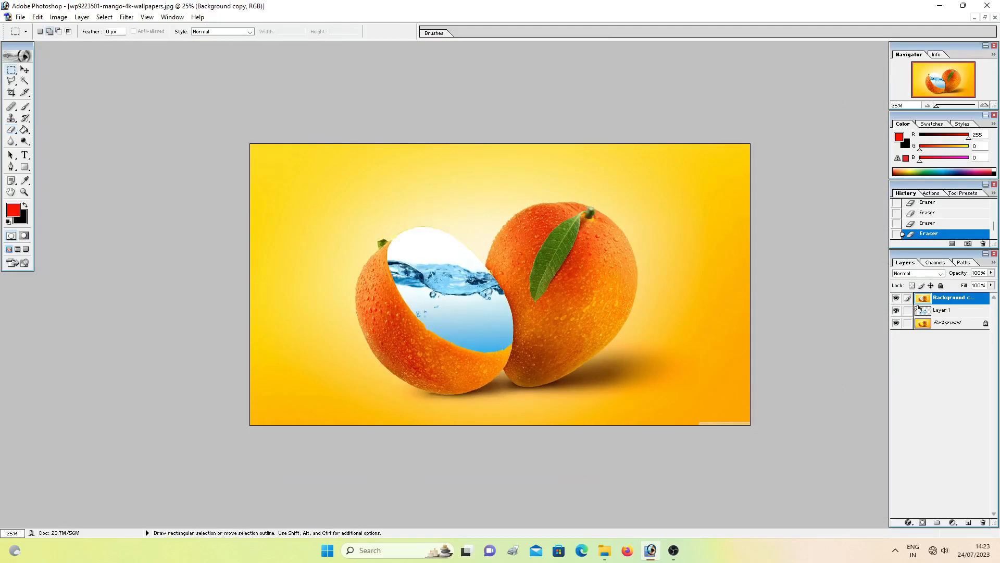
{"action": "left_click", "coordinate": [937, 312]}
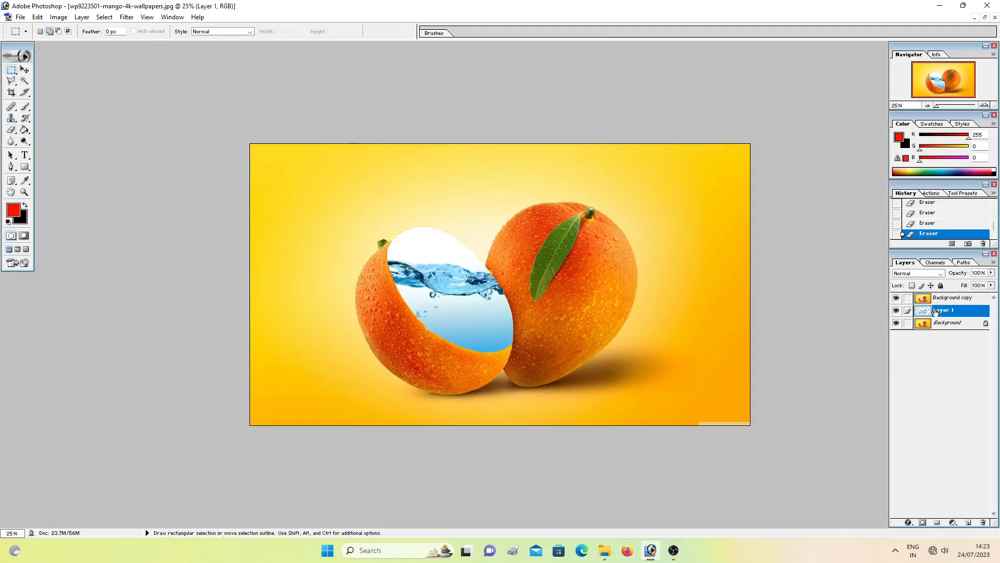
{"action": "right_click", "coordinate": [412, 264]}
{"action": "left_click", "coordinate": [443, 342]}
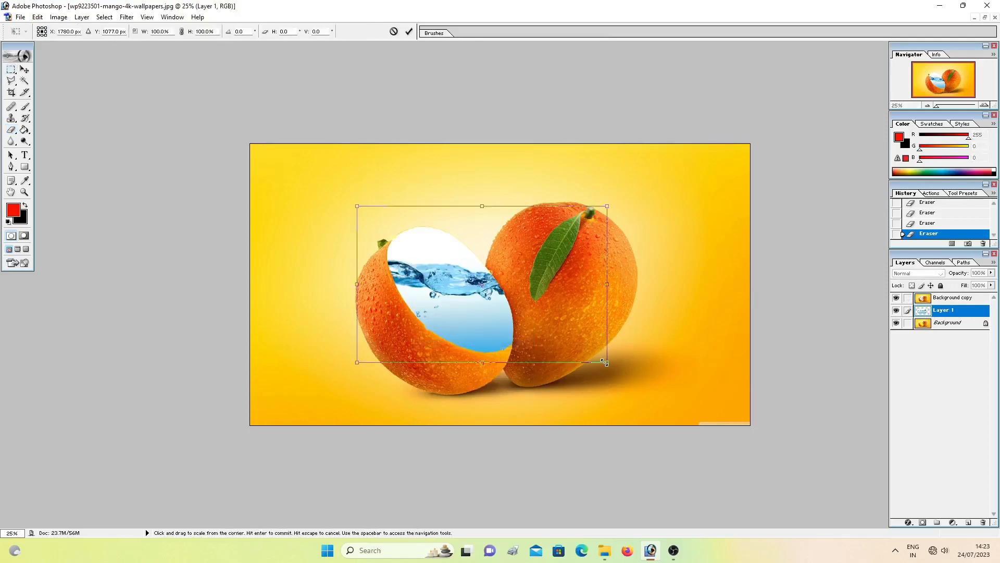
{"action": "left_click_drag", "start_coordinate": [606, 362], "coordinate": [541, 356]}
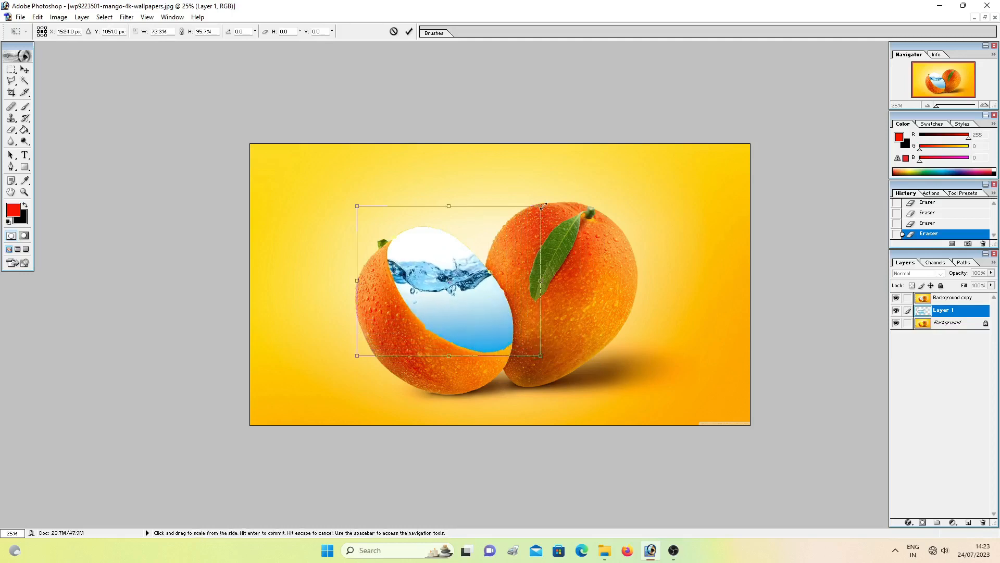
Rotate the water image about 22.7 degrees, position it inside the mango's cut opening and apply the transform.
{"action": "left_click_drag", "start_coordinate": [542, 206], "coordinate": [580, 249]}
{"action": "left_click_drag", "start_coordinate": [474, 290], "coordinate": [465, 309]}
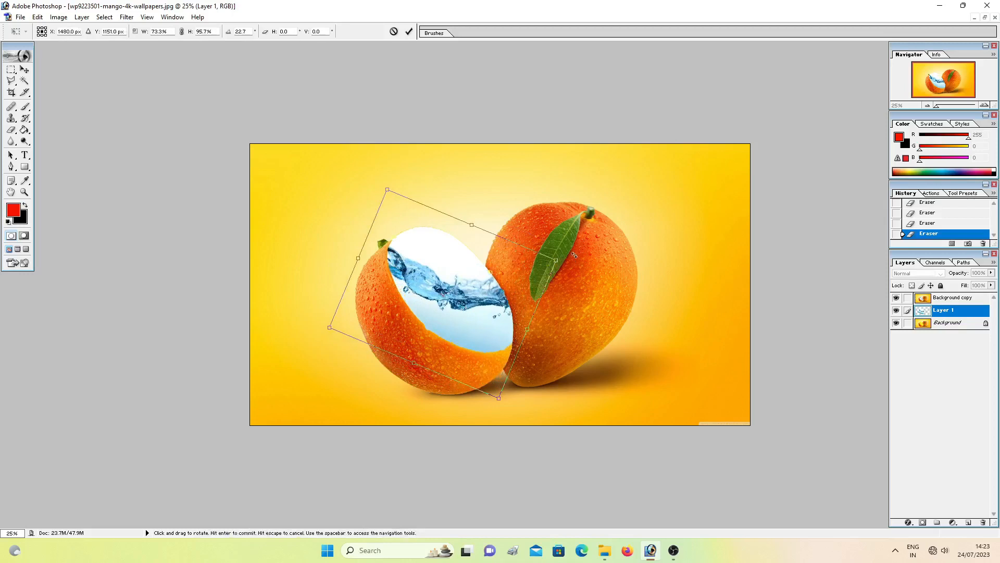
{"action": "left_click_drag", "start_coordinate": [574, 255], "coordinate": [592, 254]}
{"action": "mouse_move", "coordinate": [501, 289]}
{"action": "left_mouse_down"}
{"action": "mouse_move", "coordinate": [476, 296]}
{"action": "mouse_move", "coordinate": [528, 297]}
{"action": "mouse_move", "coordinate": [477, 293]}
{"action": "mouse_move", "coordinate": [502, 297]}
{"action": "left_mouse_up"}
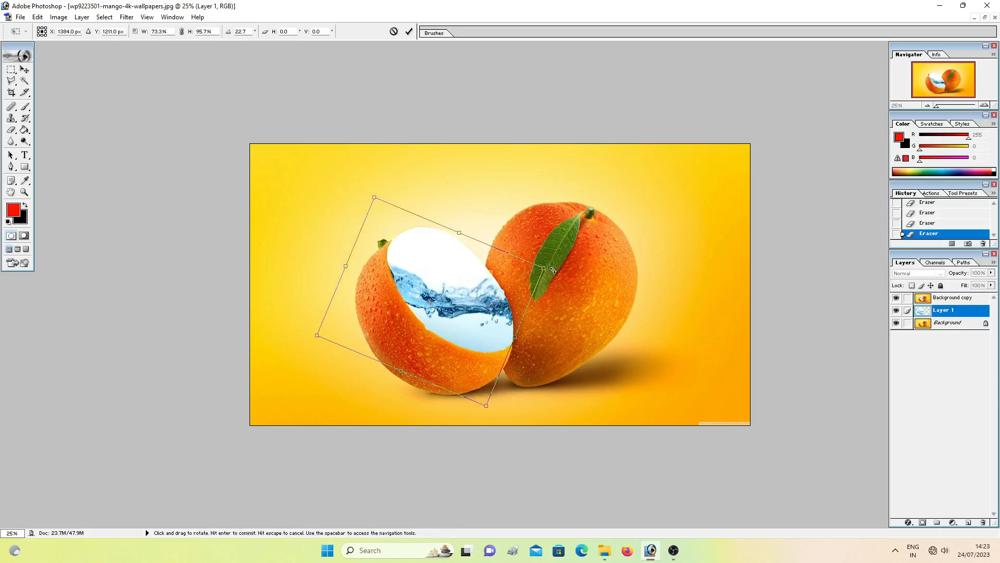
{"action": "left_click", "coordinate": [410, 33]}
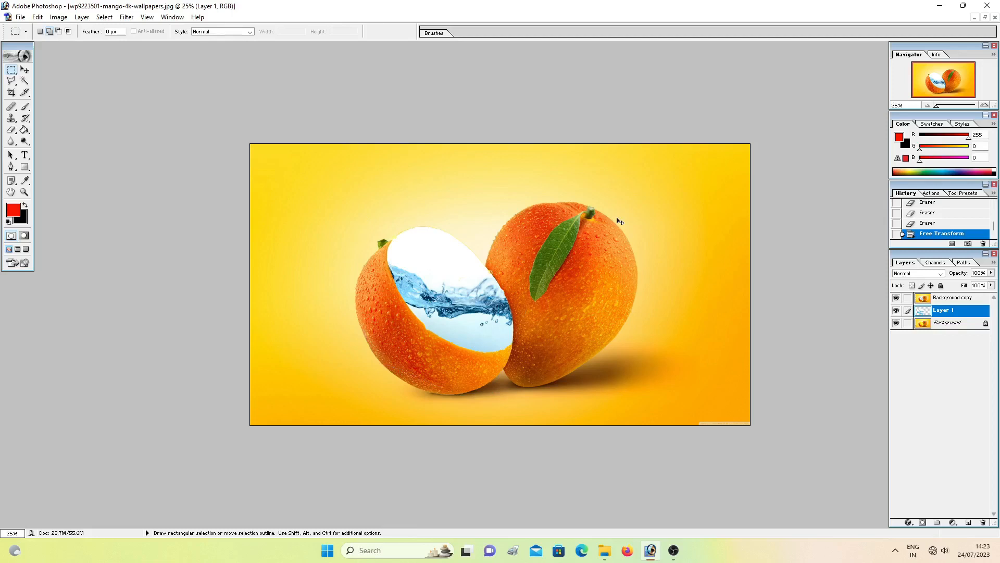
Examine the finished mango and water composite at several zoom levels.
{"action": "key", "text": "ctrl+minus"}
{"action": "key", "text": "ctrl+minus"}
{"action": "key", "text": "ctrl+minus"}
{"action": "key", "text": "ctrl+minus"}
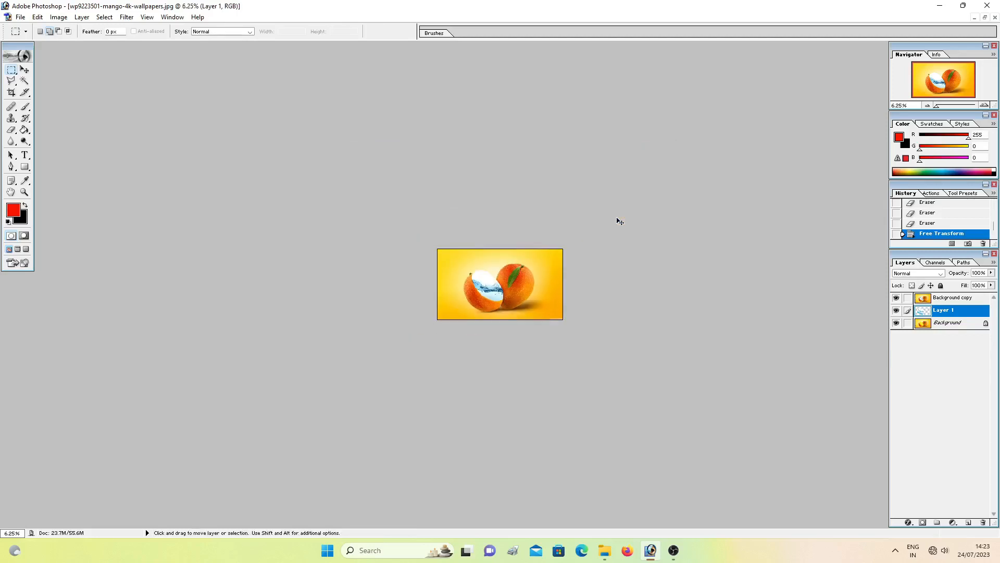
{"action": "key", "text": "ctrl+plus"}
{"action": "key", "text": "ctrl+plus"}
{"action": "key", "text": "ctrl+plus"}
{"action": "key", "text": "ctrl+plus"}
{"action": "key", "text": "ctrl+plus"}
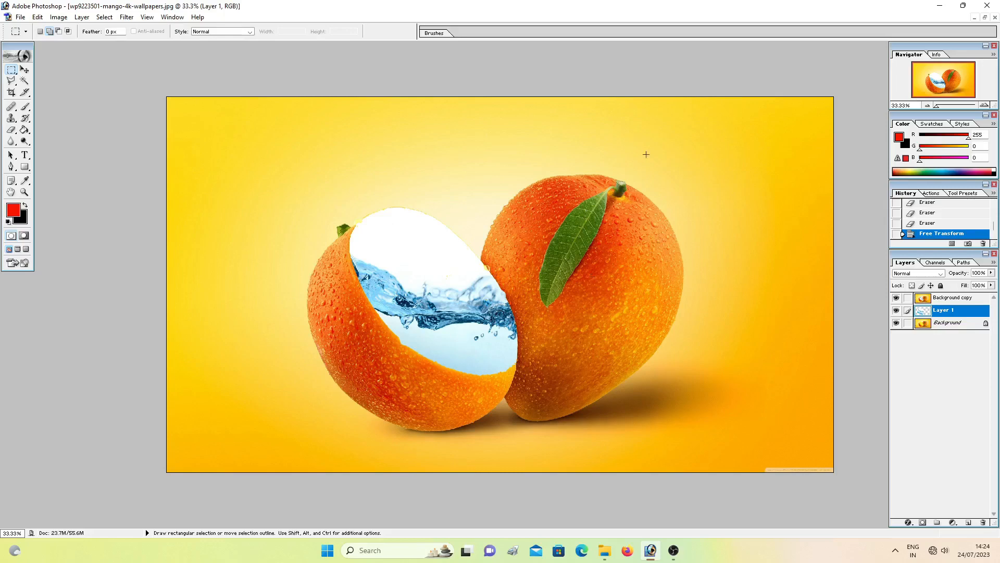
{"action": "key", "text": "ctrl+minus"}
{"action": "key", "text": "ctrl+minus"}
{"action": "key", "text": "ctrl+minus"}
{"action": "key", "text": "ctrl+minus"}
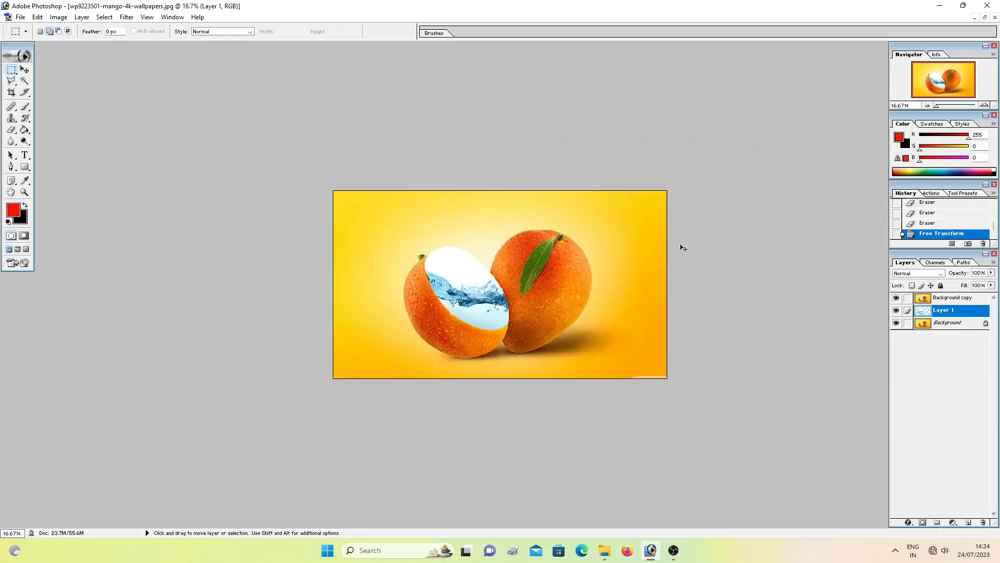
Compare the water-filled mango with the original by toggling the visibility of the Background copy layer and Layer 1.
{"action": "key", "text": "ctrl+plus"}
{"action": "key", "text": "ctrl+plus"}
{"action": "key", "text": "ctrl+plus"}
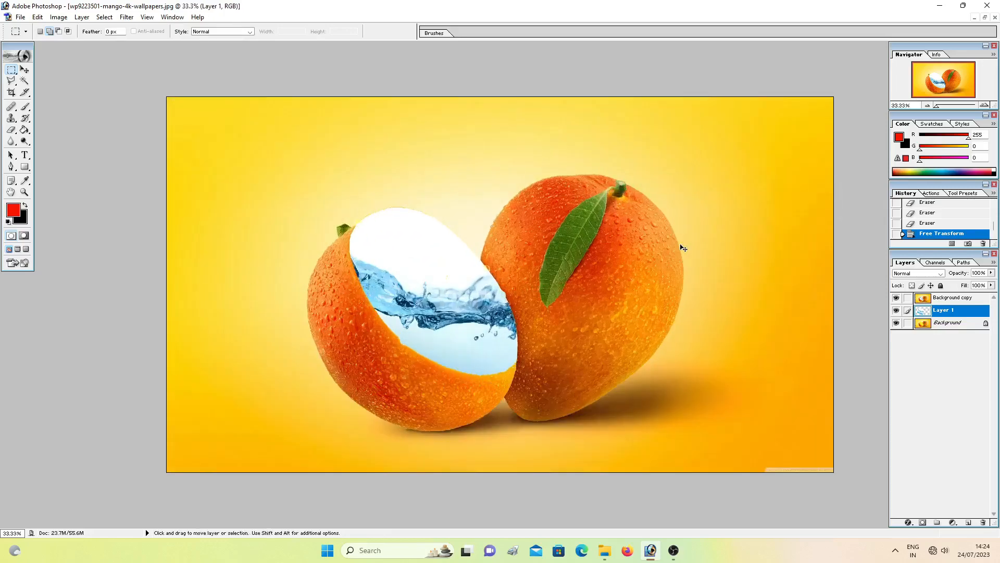
{"action": "scroll", "coordinate": [683, 257], "scroll_direction": "down", "scroll_amount": 2}
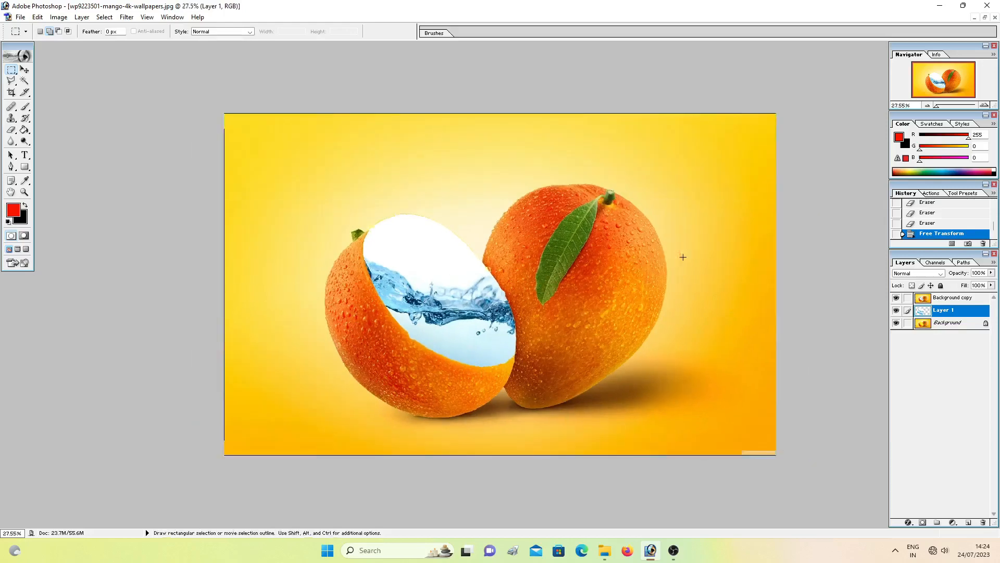
{"action": "scroll", "coordinate": [683, 257], "scroll_direction": "up", "scroll_amount": 2}
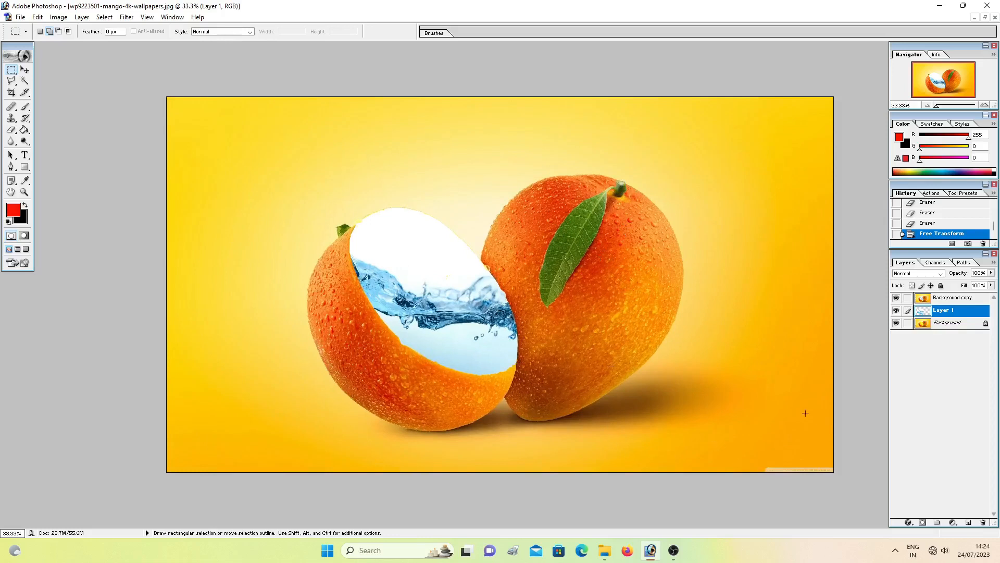
{"action": "left_click", "coordinate": [896, 298]}
{"action": "left_click", "coordinate": [895, 298]}
{"action": "left_click", "coordinate": [896, 310]}
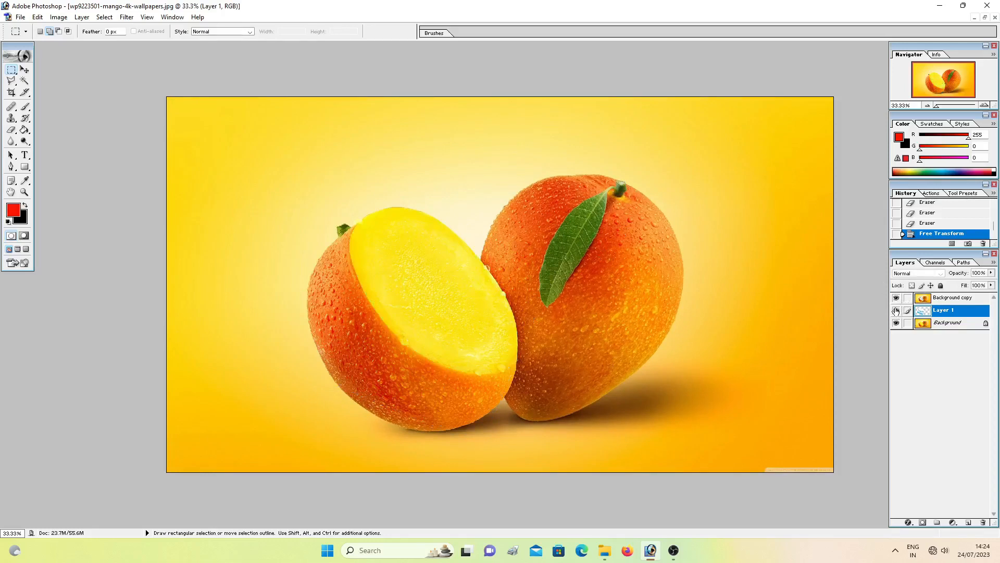
{"action": "left_click", "coordinate": [896, 310]}
{"action": "left_click", "coordinate": [896, 311]}
{"action": "left_click", "coordinate": [896, 311]}
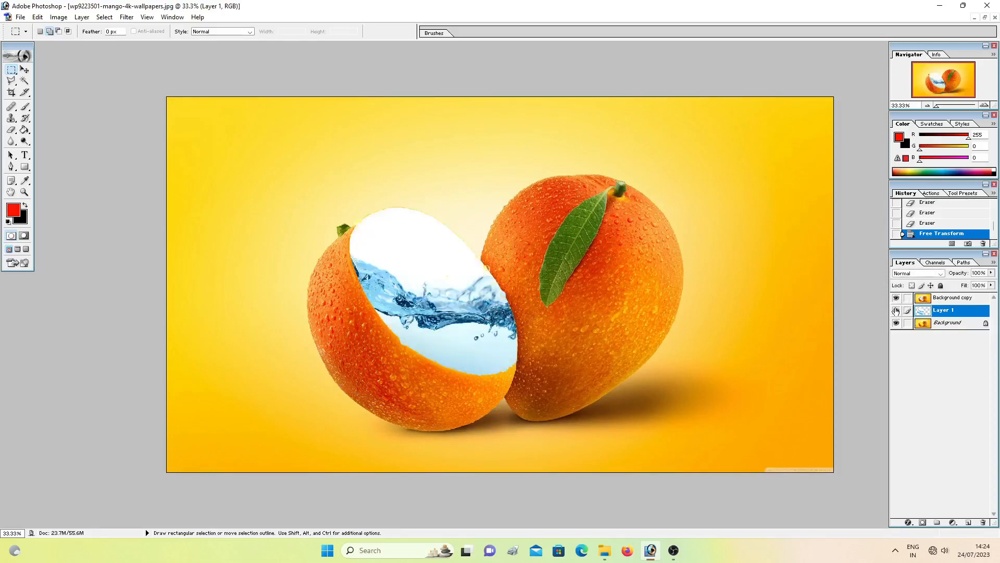
{"action": "left_click", "coordinate": [896, 311]}
{"action": "left_click", "coordinate": [896, 311]}
Nudge the water image on Layer 1 slightly to the left inside the mango's cut opening with the Move tool.
{"action": "key", "text": "v"}
{"action": "left_click_drag", "start_coordinate": [468, 323], "coordinate": [464, 323]}
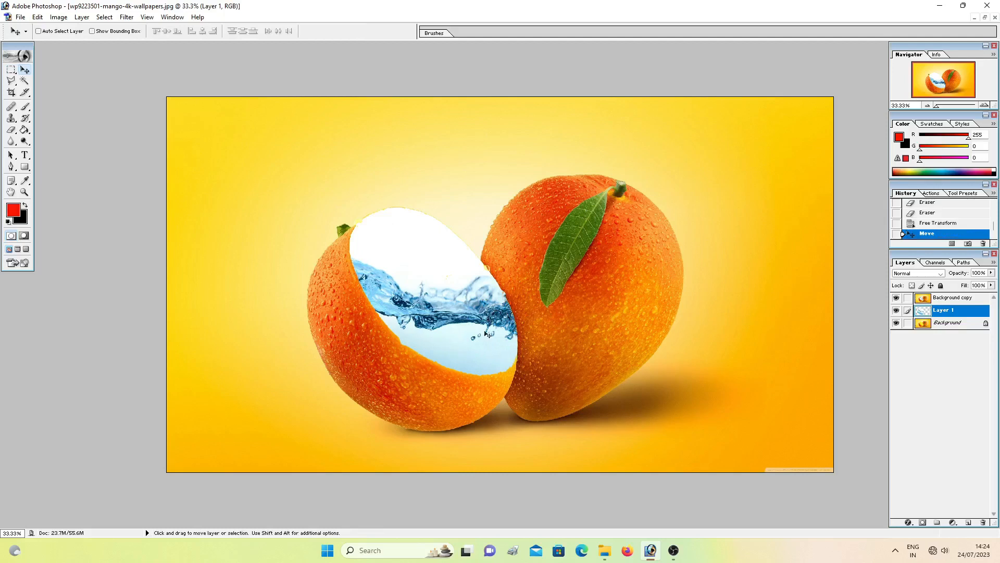
{"action": "key", "text": "ctrl+minus"}
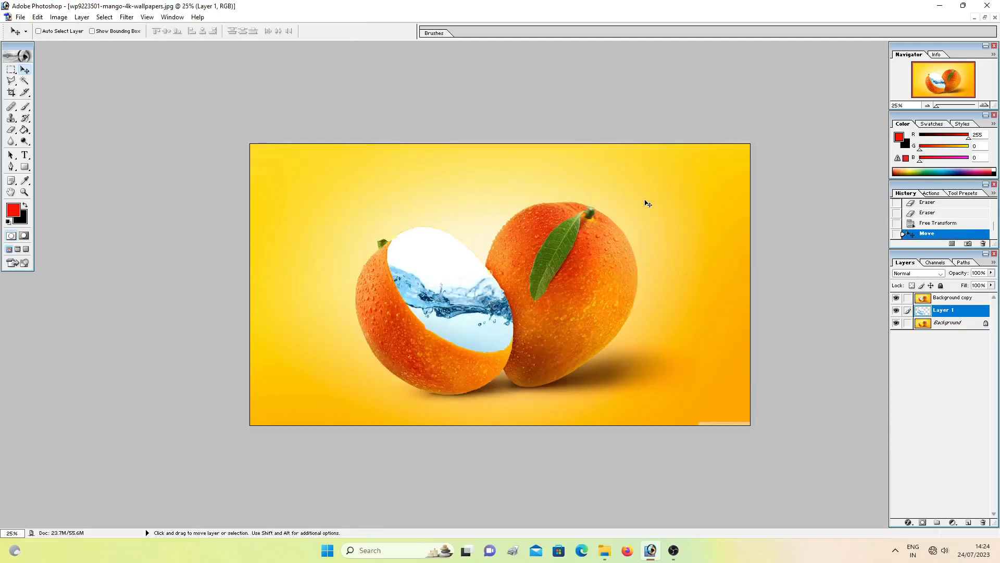
{"action": "key", "text": "ctrl+plus"}
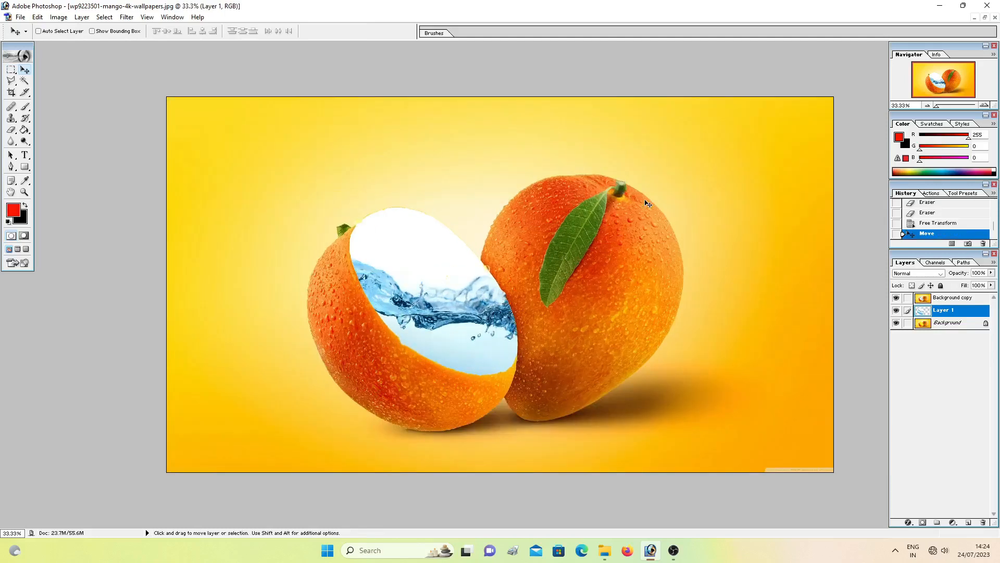
Free-transform the water image with a rotation of about -4.6 degrees, reposition it to fill the mango's cut opening, and apply the transform.
{"action": "key", "text": "m"}
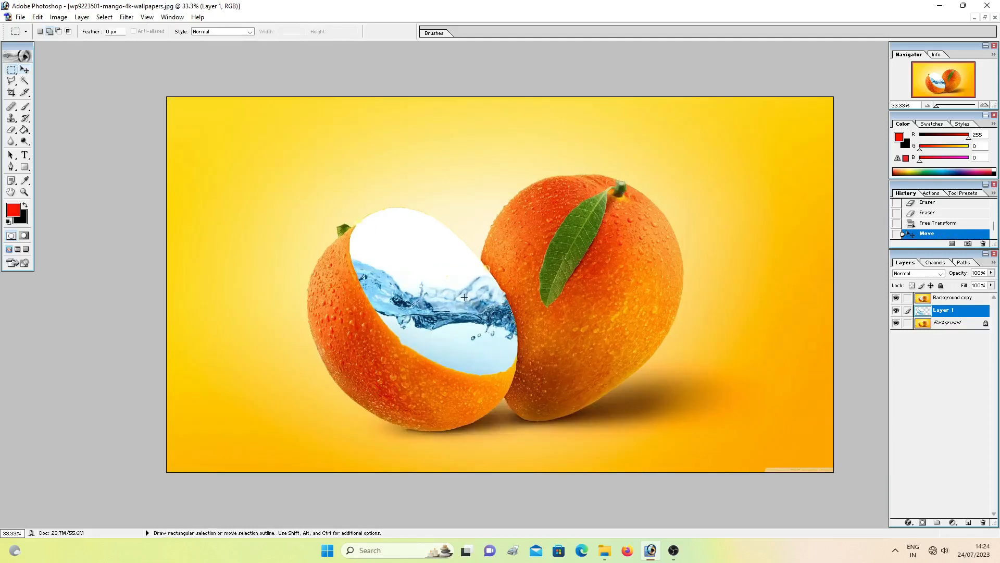
{"action": "right_click", "coordinate": [465, 301]}
{"action": "left_click", "coordinate": [503, 376]}
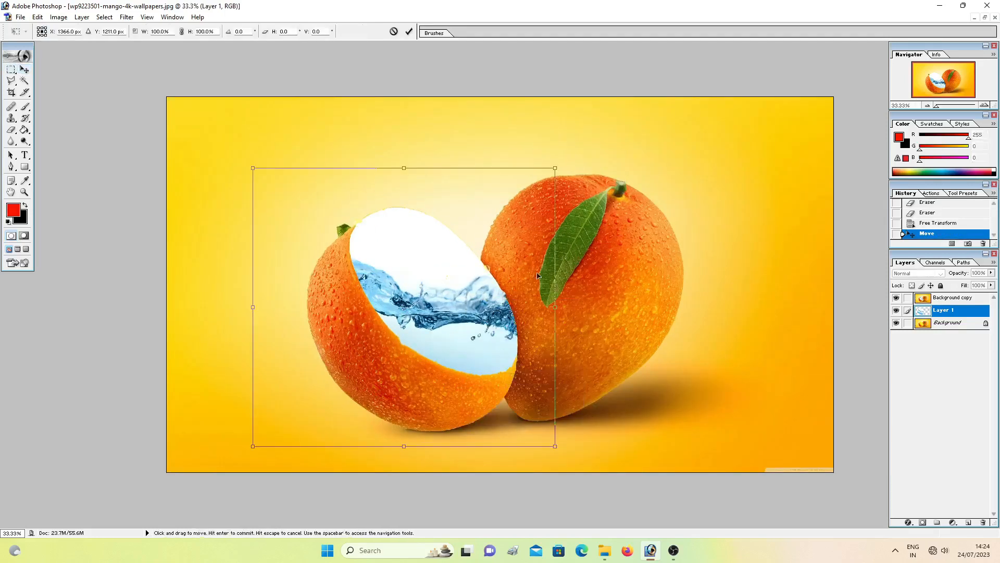
{"action": "left_click_drag", "start_coordinate": [567, 163], "coordinate": [558, 147]}
{"action": "left_click_drag", "start_coordinate": [493, 300], "coordinate": [558, 303]}
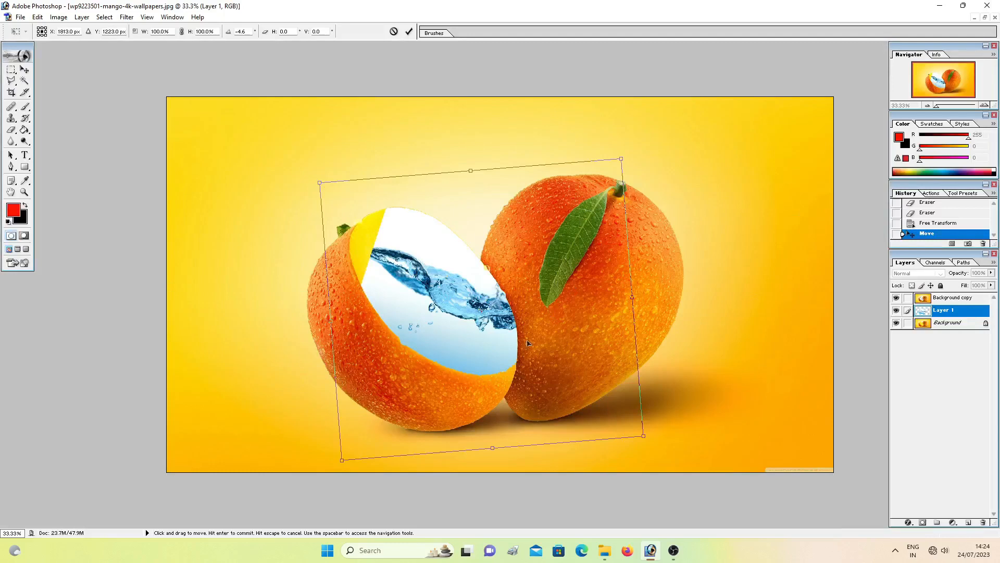
{"action": "left_click_drag", "start_coordinate": [527, 343], "coordinate": [440, 326]}
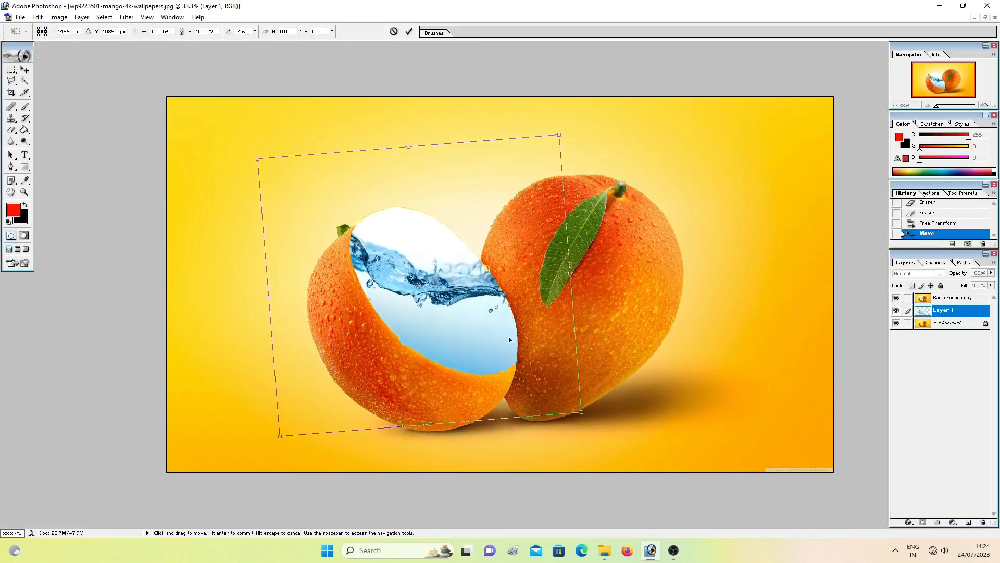
{"action": "left_click_drag", "start_coordinate": [494, 376], "coordinate": [476, 392]}
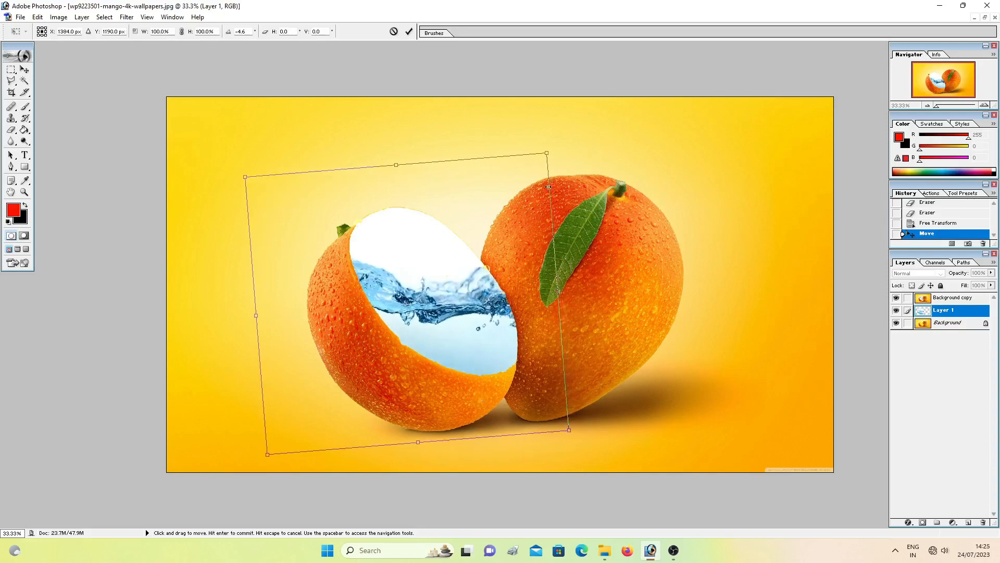
{"action": "left_click", "coordinate": [406, 32]}
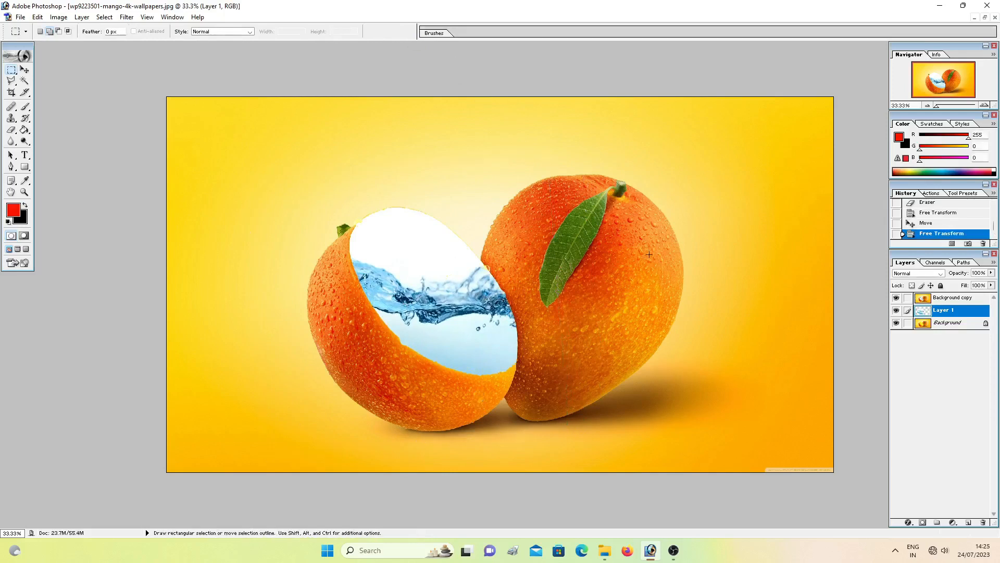
{"action": "key", "text": "ctrl+minus"}
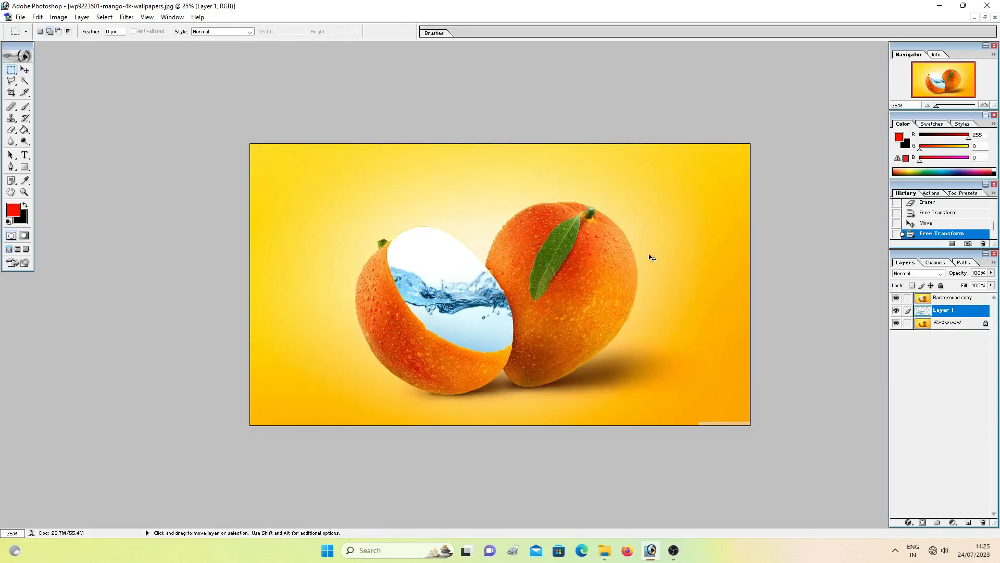
{"action": "key", "text": "ctrl+minus"}
{"action": "key", "text": "ctrl+plus"}
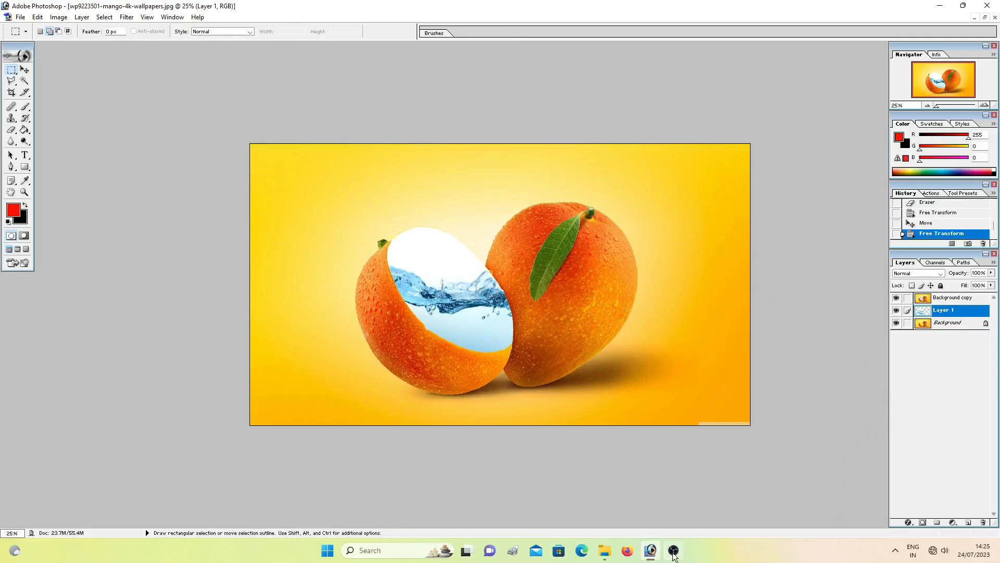
{"action": "mouse_move", "coordinate": [673, 557]}
{"action": "left_click", "coordinate": [676, 513]}
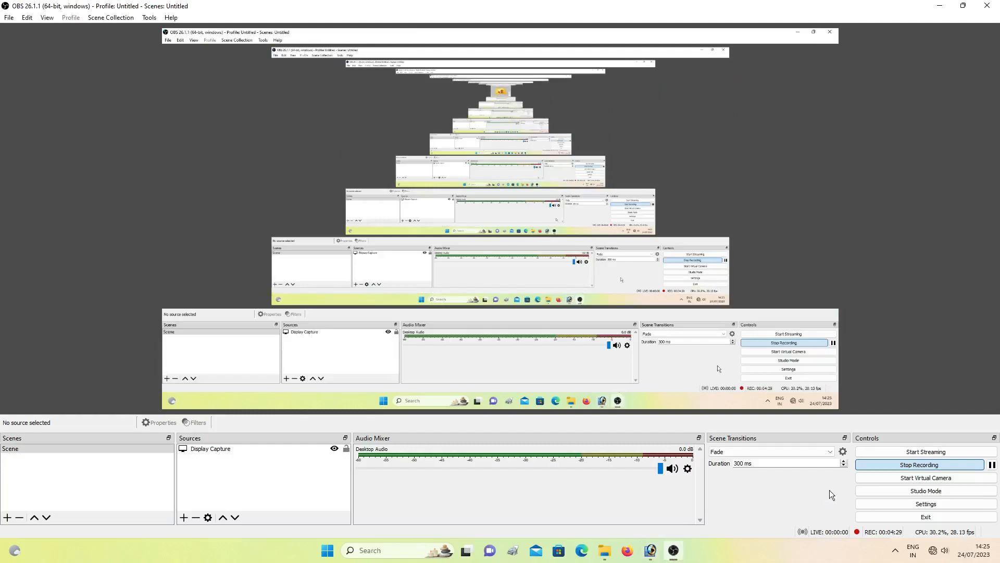